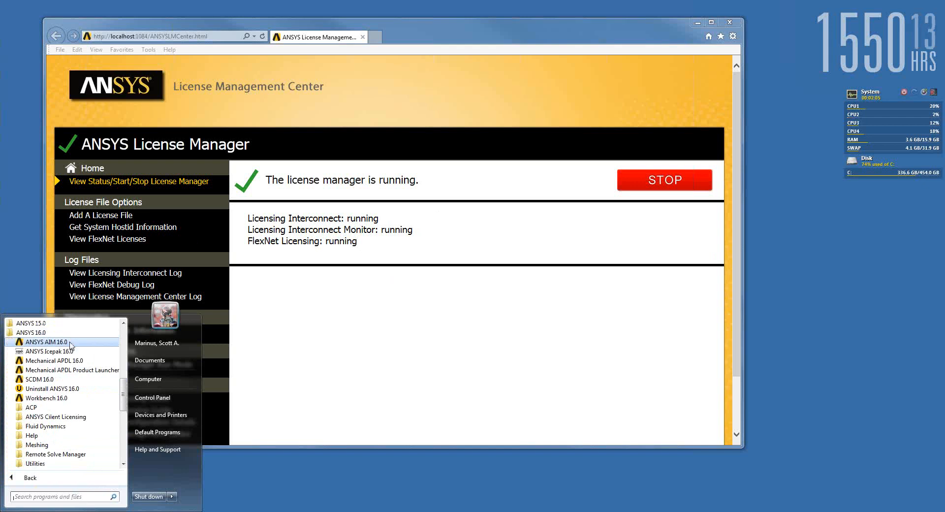
# Open the Client ANSLIC_ADMIN Utility 16.0 and display the license status.
pyautogui.click(74, 418)
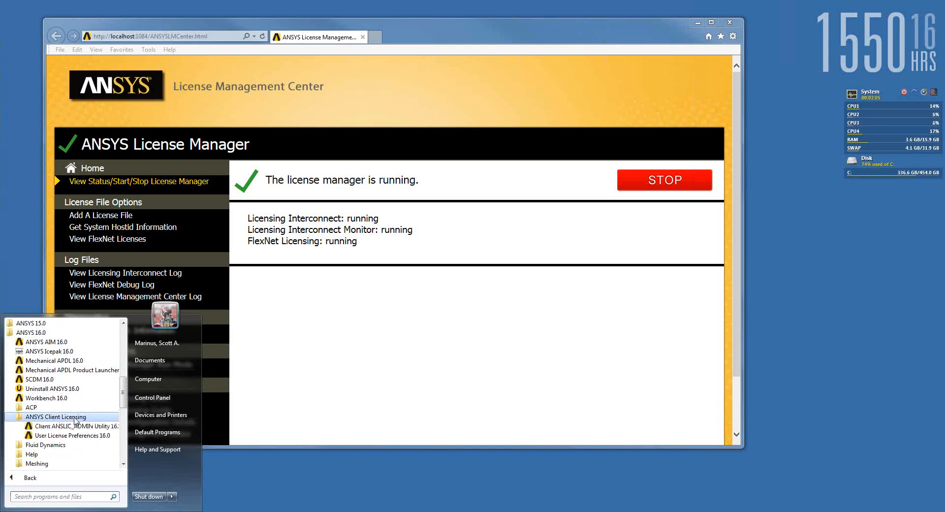
pyautogui.click(112, 430)
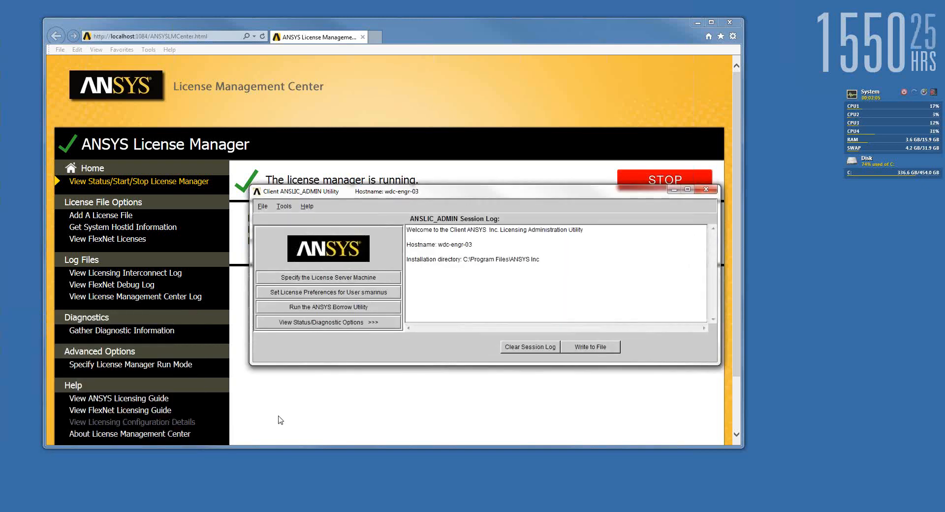
pyautogui.click(382, 321)
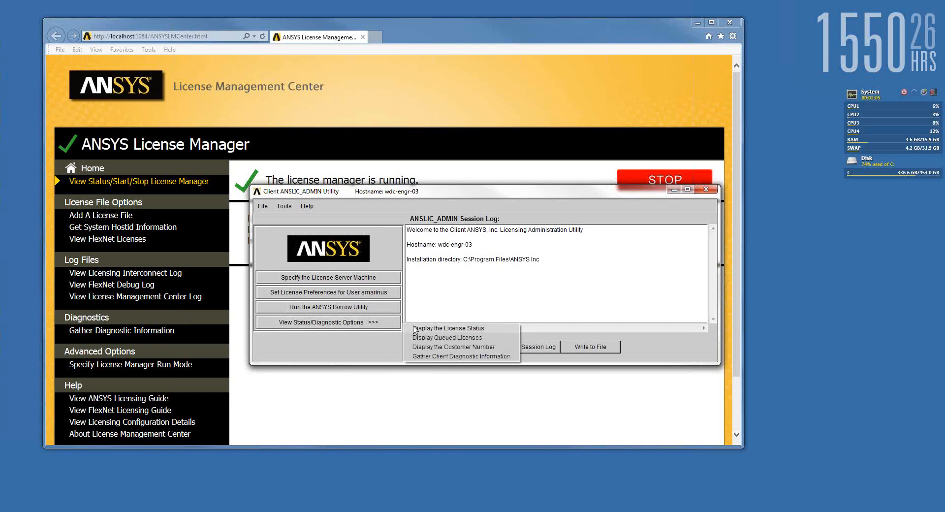
pyautogui.click(443, 326)
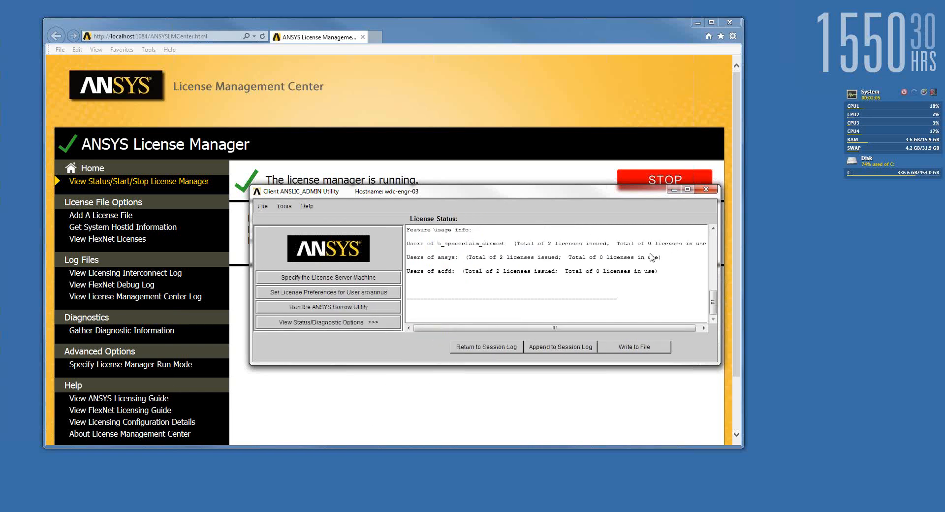
# Open the ANSYS Borrow Utility and set the borrow criteria to Release 16.0 ANSYS, Inc. Products with return date 3/19/2015.
pyautogui.click(385, 311)
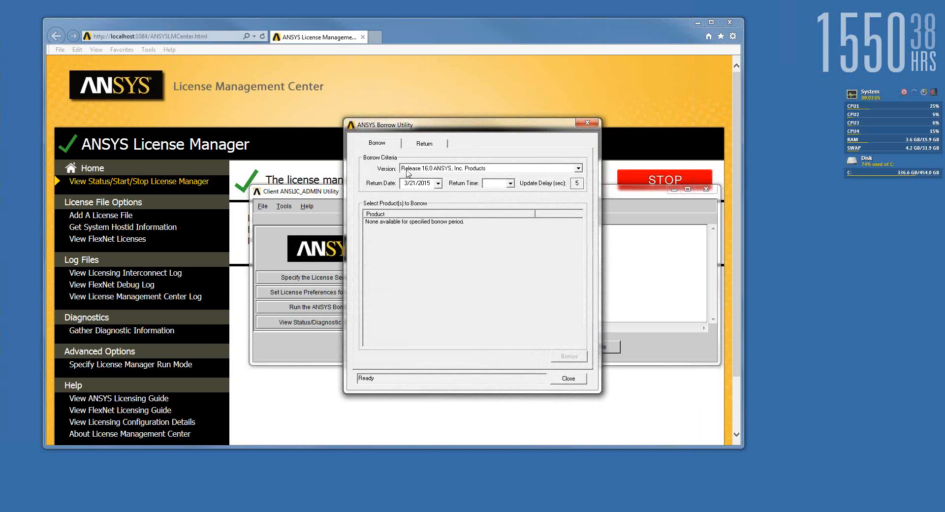
pyautogui.click(579, 168)
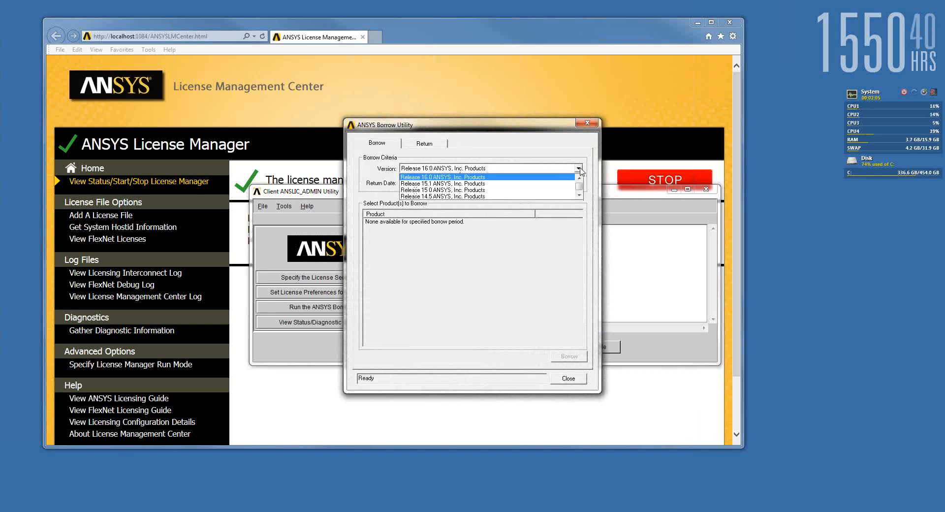
pyautogui.click(572, 176)
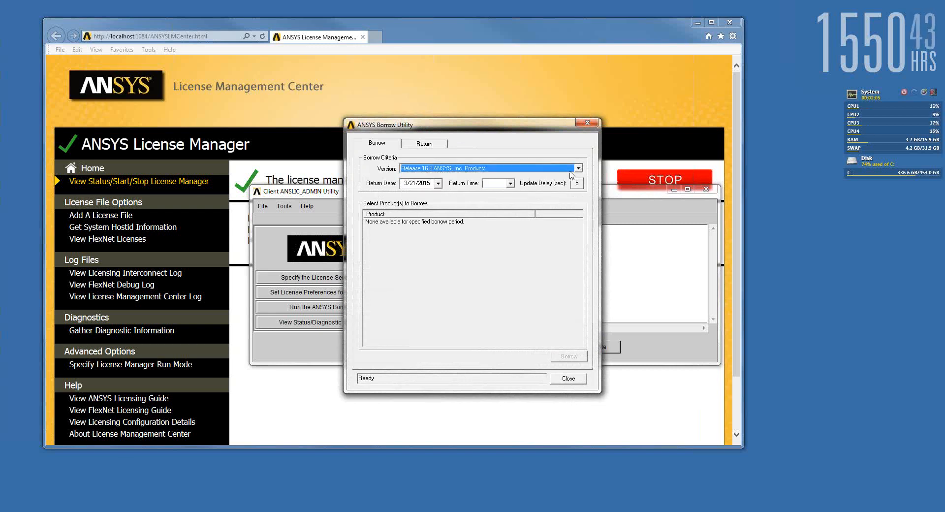
pyautogui.click(438, 183)
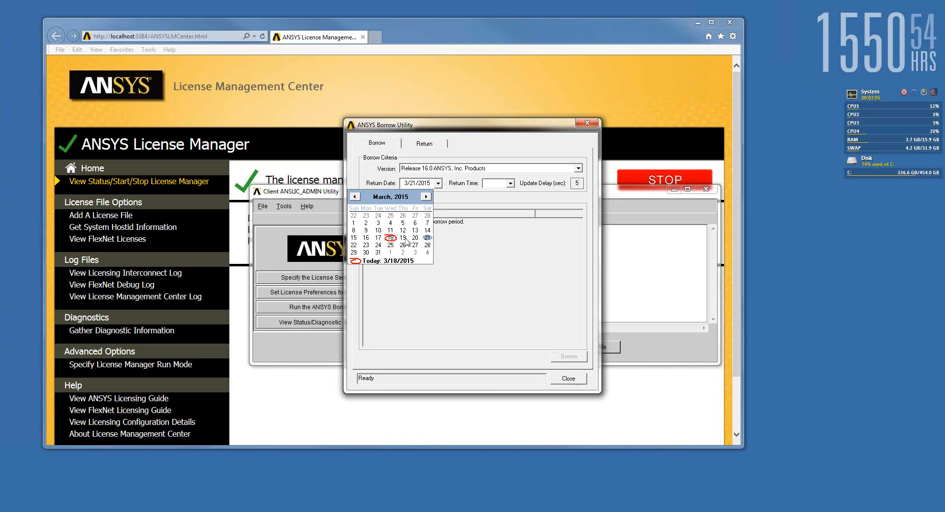
pyautogui.click(403, 238)
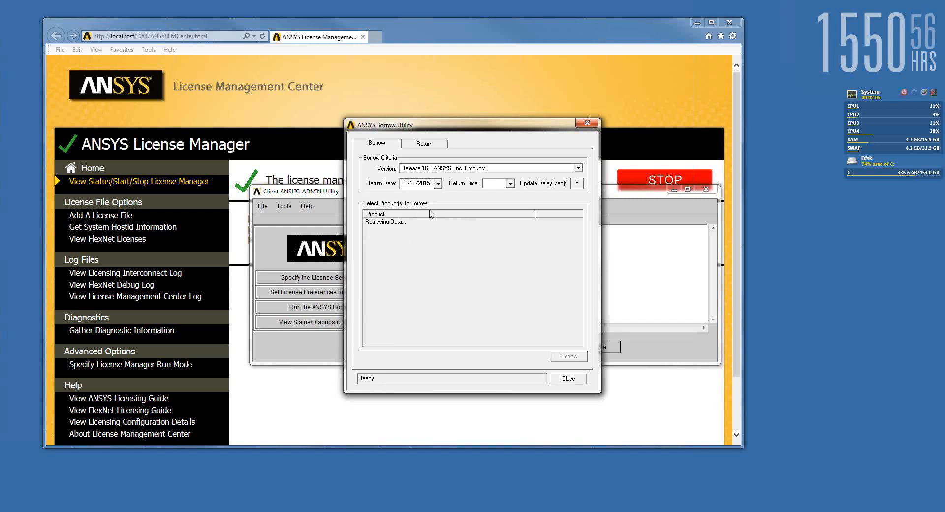
pyautogui.click(511, 183)
pyautogui.click(486, 196)
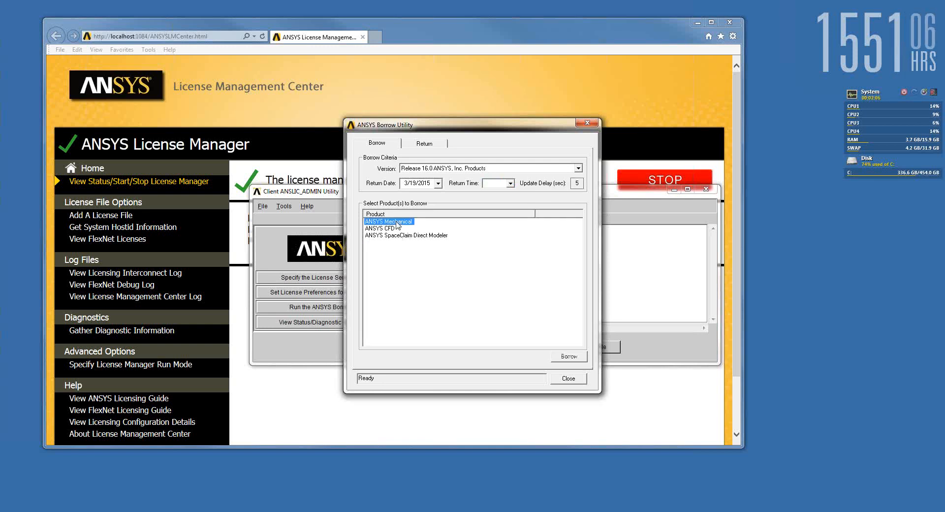
# Borrow the ANSYS Mechanical, ANSYS CFD and ANSYS SpaceClaim Direct Modeler licenses, and close the Borrow Utility.
pyautogui.click(396, 222)
pyautogui.keyDown('shift'); pyautogui.click(399, 236); pyautogui.keyUp('shift')
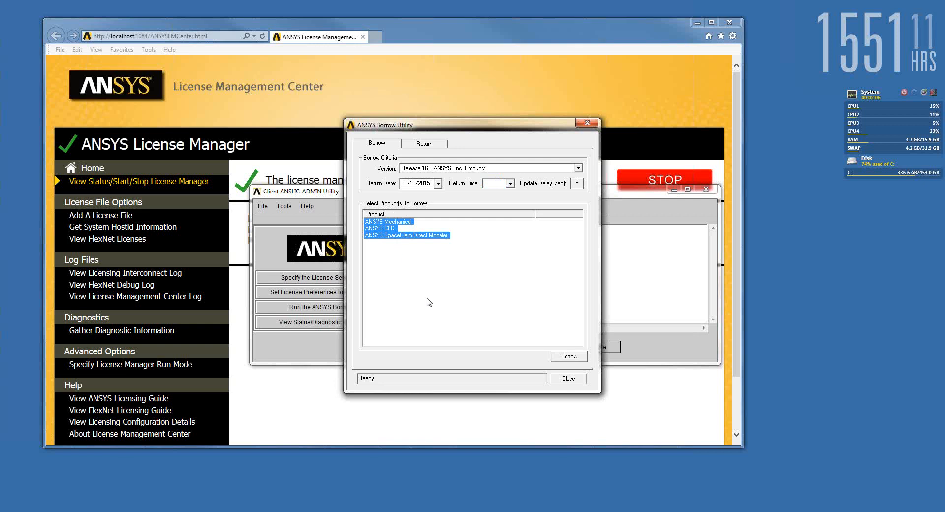
pyautogui.click(571, 360)
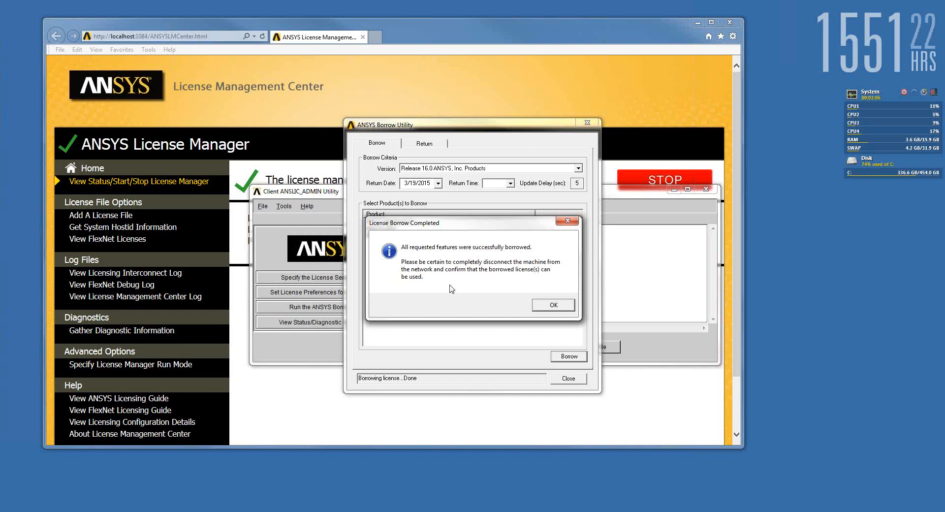
pyautogui.click(553, 305)
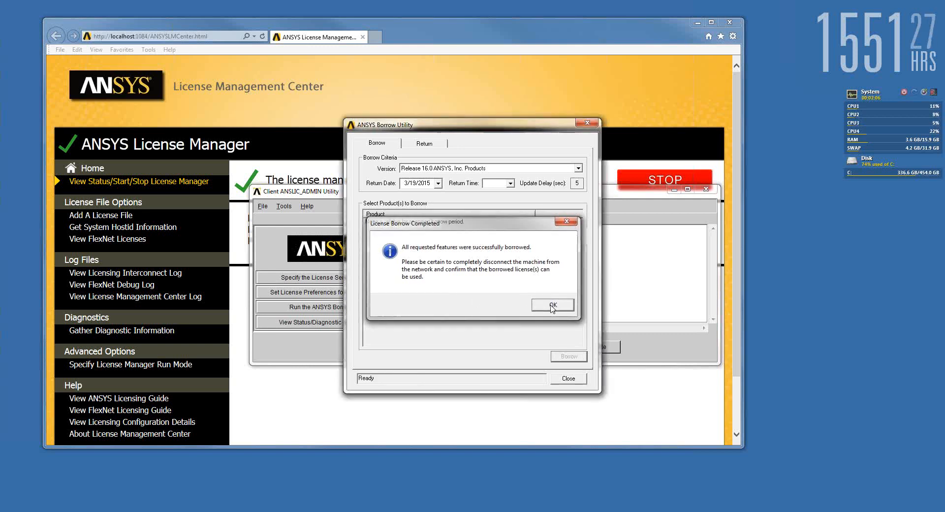
pyautogui.click(568, 378)
# Put the admin utility window away and stop the ANSYS License Manager in the License Management Center.
pyautogui.click(674, 189)
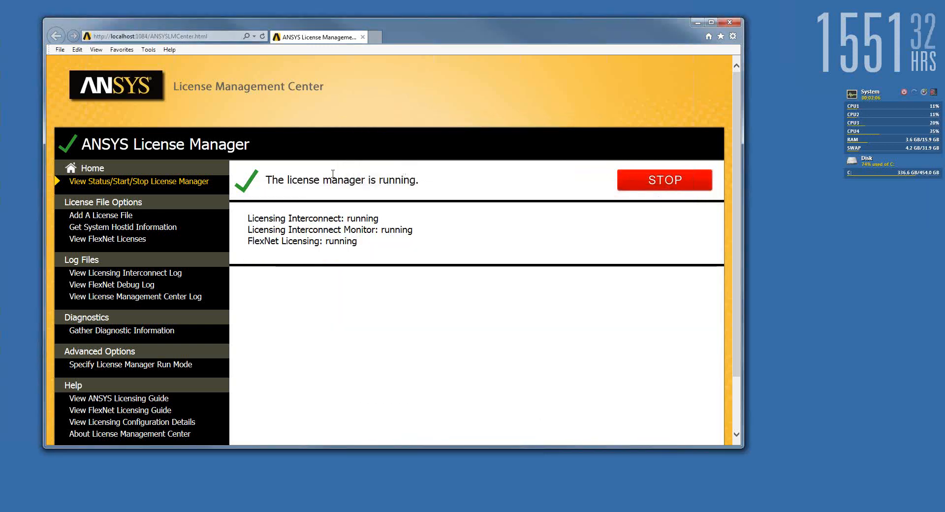
pyautogui.click(683, 185)
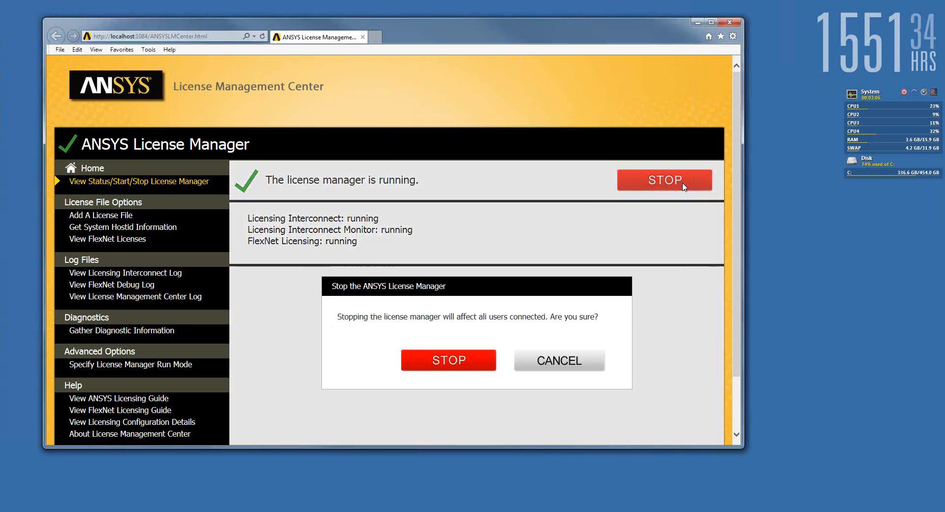
pyautogui.click(456, 360)
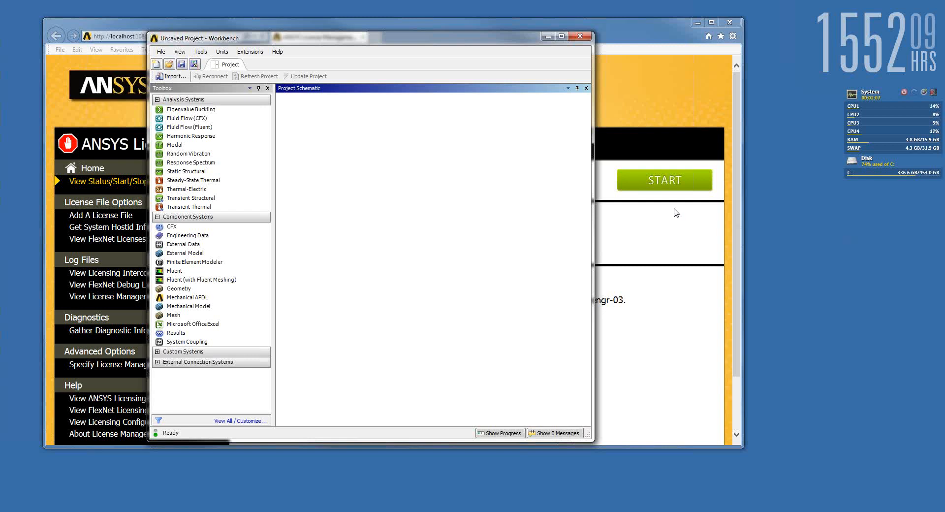
# In Workbench, widen the window, add a Geometry component system to the project schematic and open its geometry in SpaceClaim.
pyautogui.moveTo(594, 177); pyautogui.dragTo(684, 178)
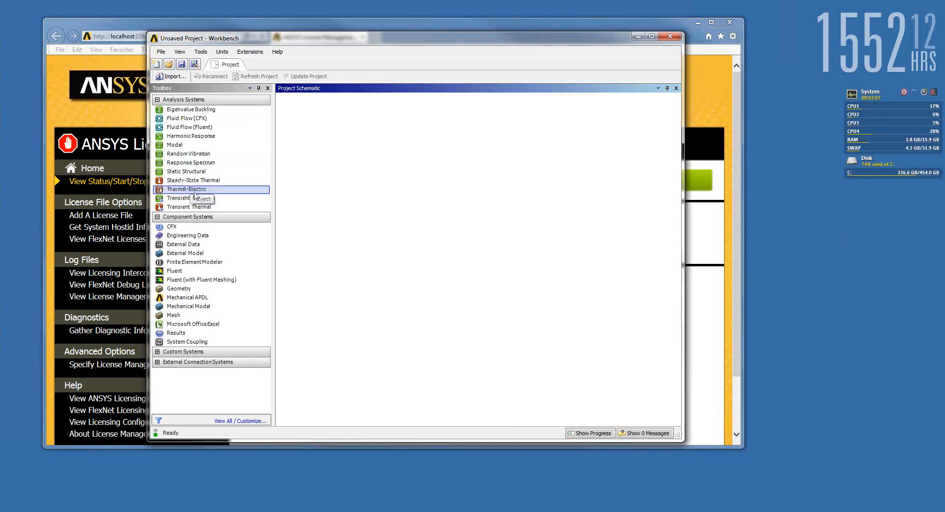
pyautogui.moveTo(180, 290); pyautogui.dragTo(311, 138)
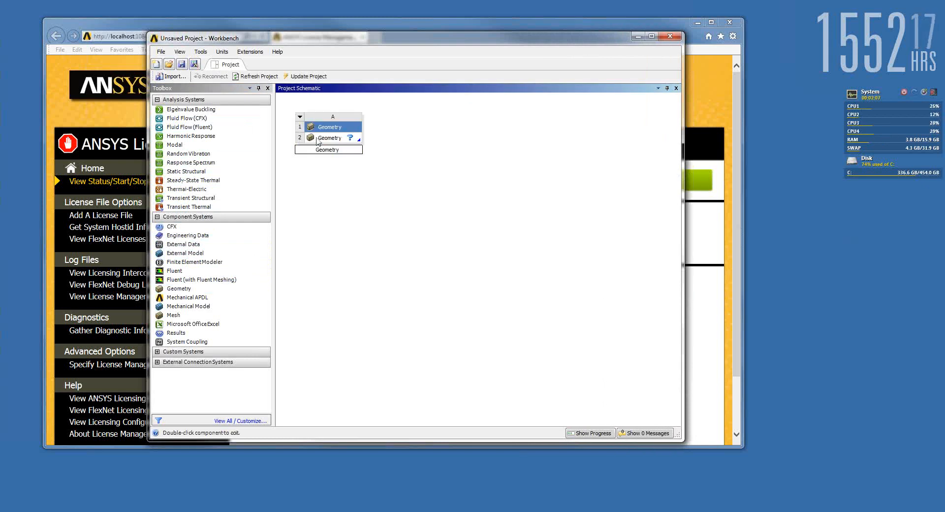
pyautogui.rightClick(322, 143)
pyautogui.click(329, 147)
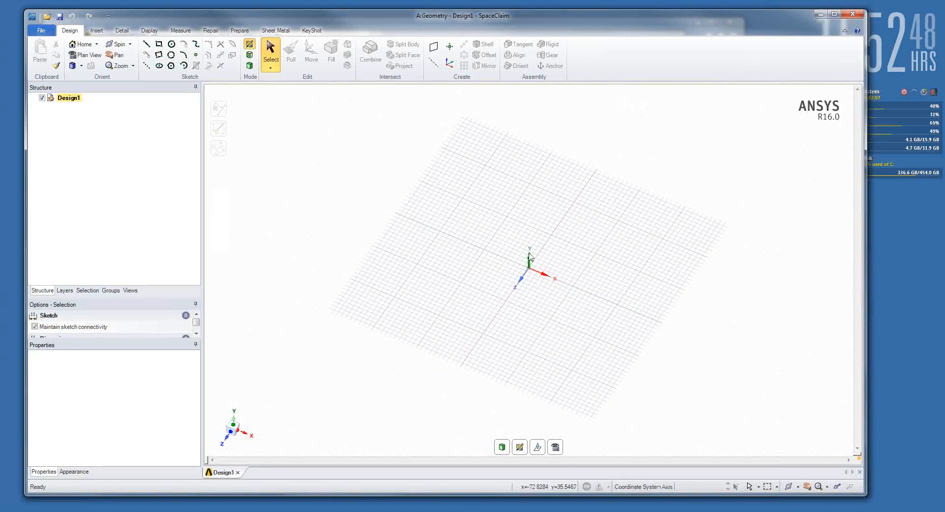
# Sketch a rectangle of about 13 mm by 13 mm on the grid around the origin.
pyautogui.click(158, 44)
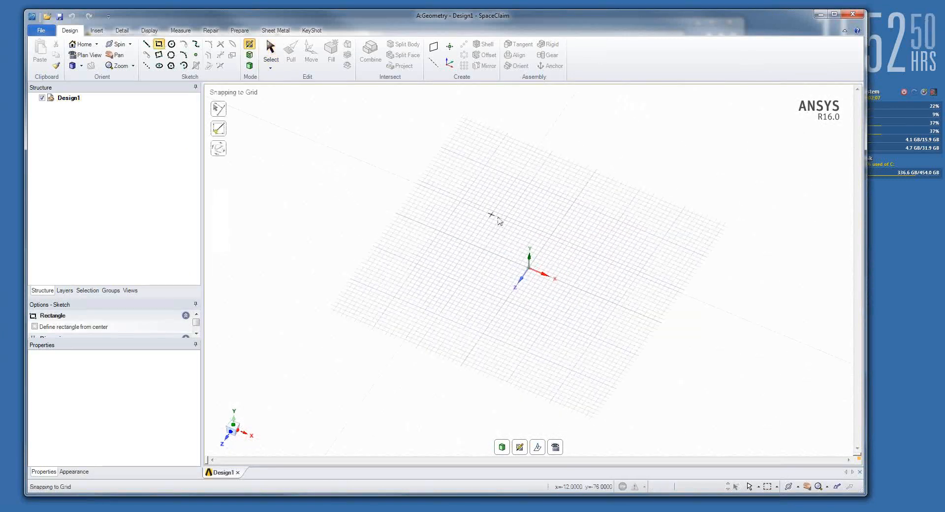
pyautogui.click(515, 221)
pyautogui.click(547, 287)
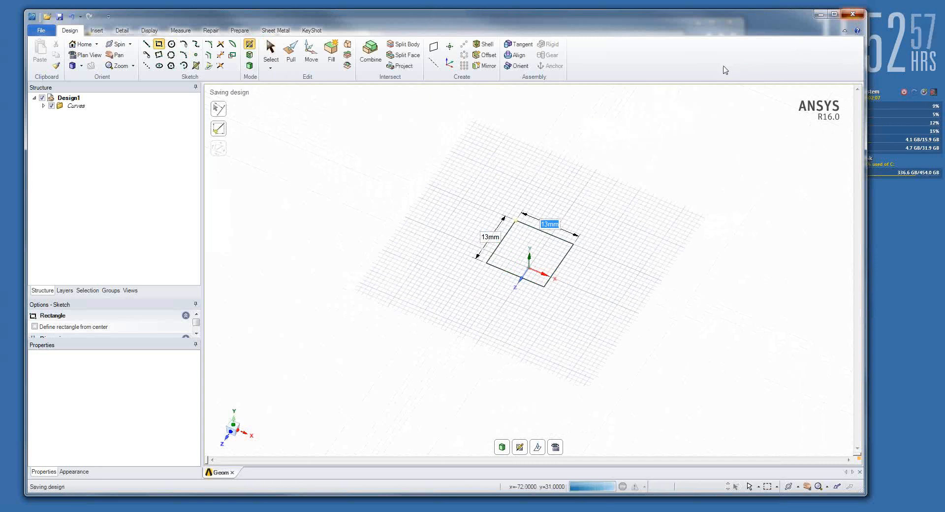
# Close SpaceClaim and exit Workbench without saving the project.
pyautogui.hotkey('alt', 'F4')
pyautogui.click(670, 36)
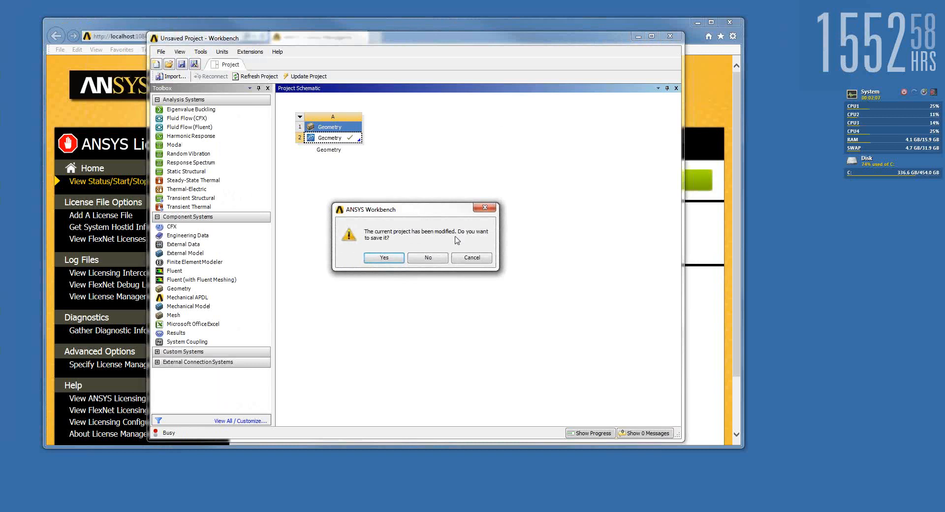
pyautogui.click(427, 257)
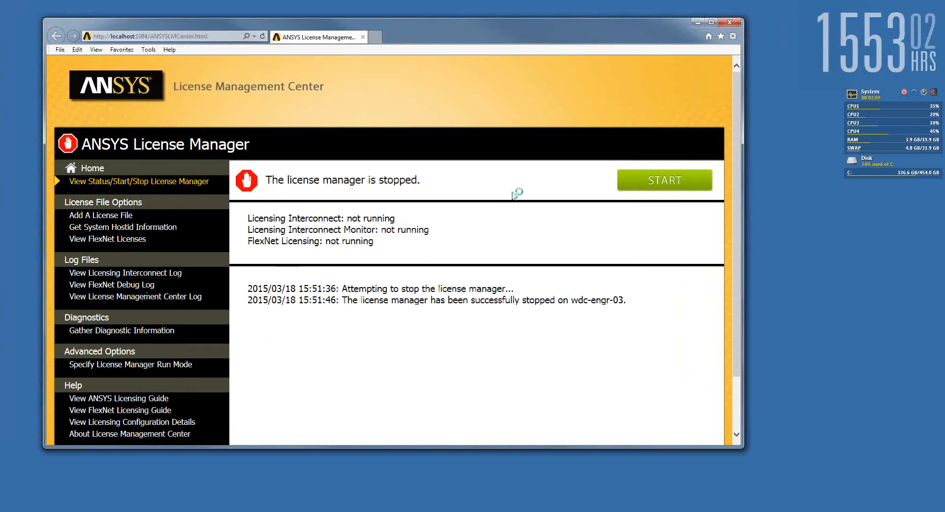
# Start the ANSYS License Manager again and open the Client ANSLIC_ADMIN Utility 16.0.
pyautogui.click(666, 181)
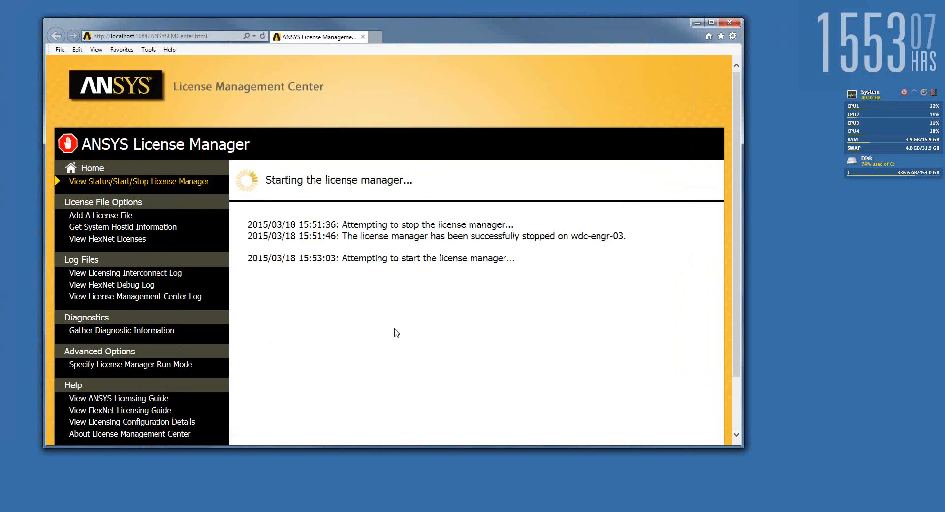
pyautogui.press('super')
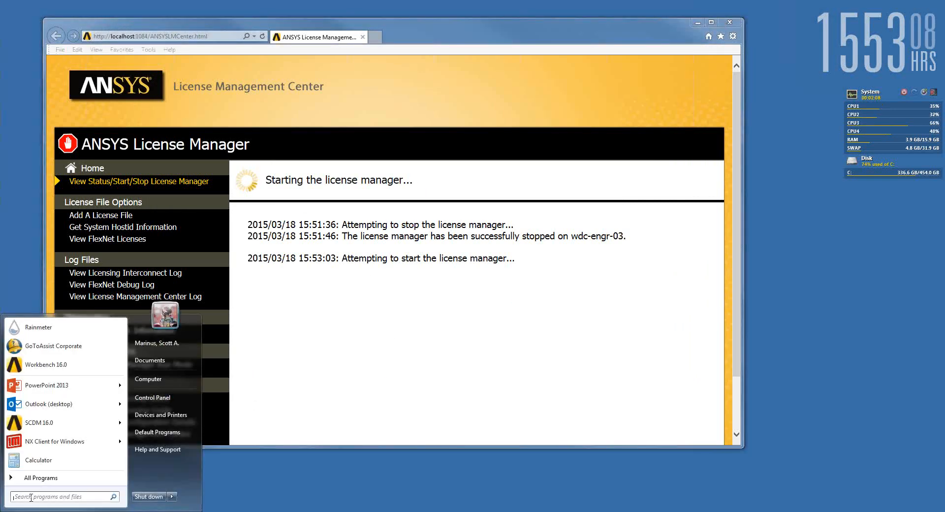
pyautogui.click(43, 478)
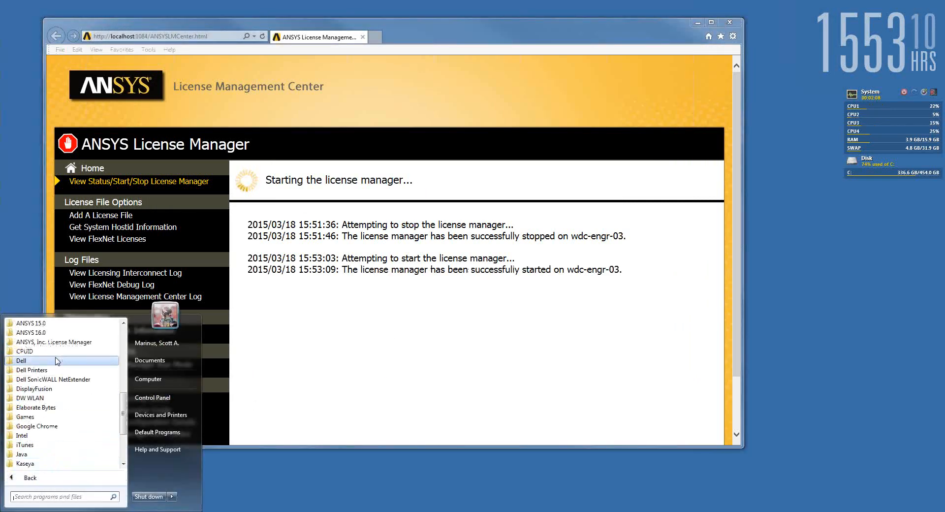
pyautogui.click(52, 333)
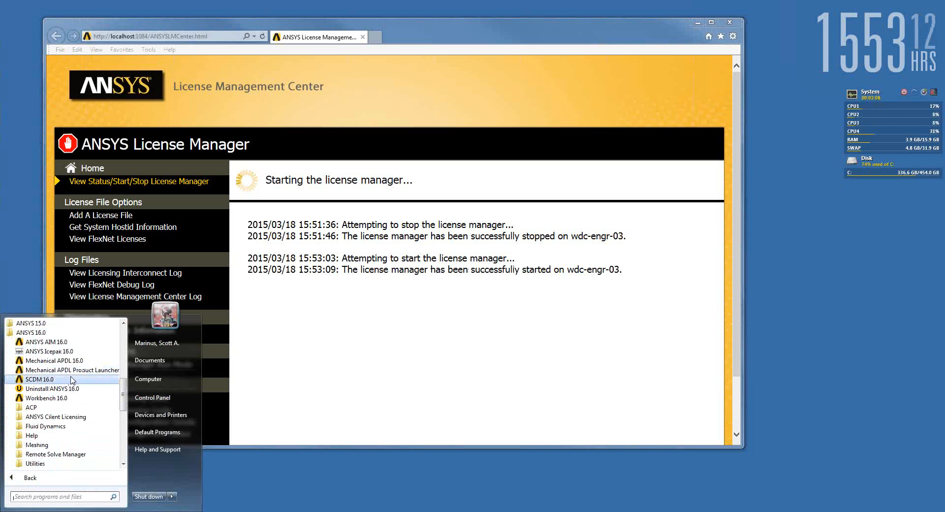
pyautogui.click(55, 417)
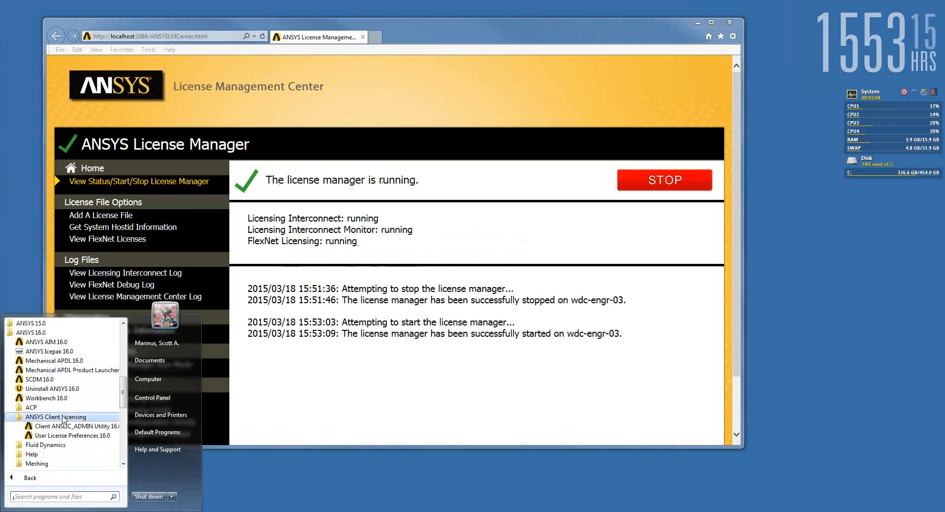
pyautogui.click(75, 426)
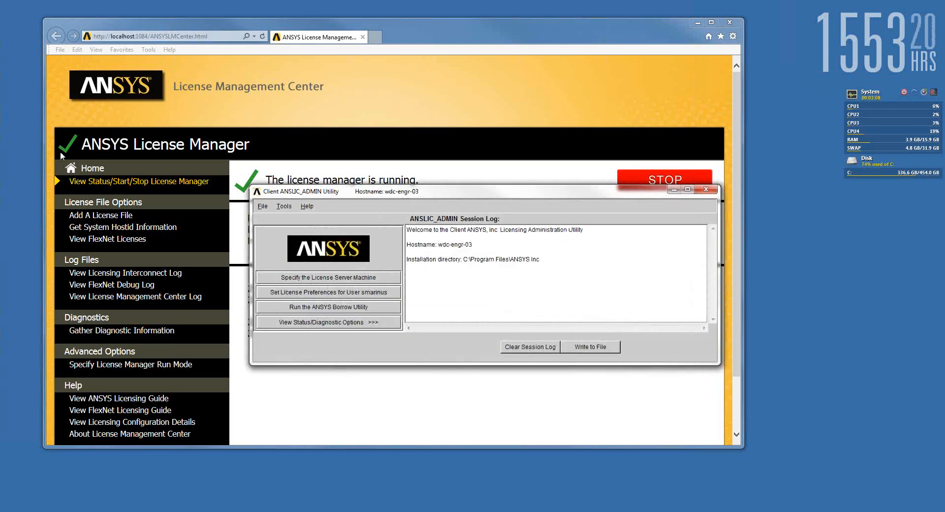
# Return all borrowed licenses through the ANSYS Borrow Utility, close it and display the license status.
pyautogui.click(386, 306)
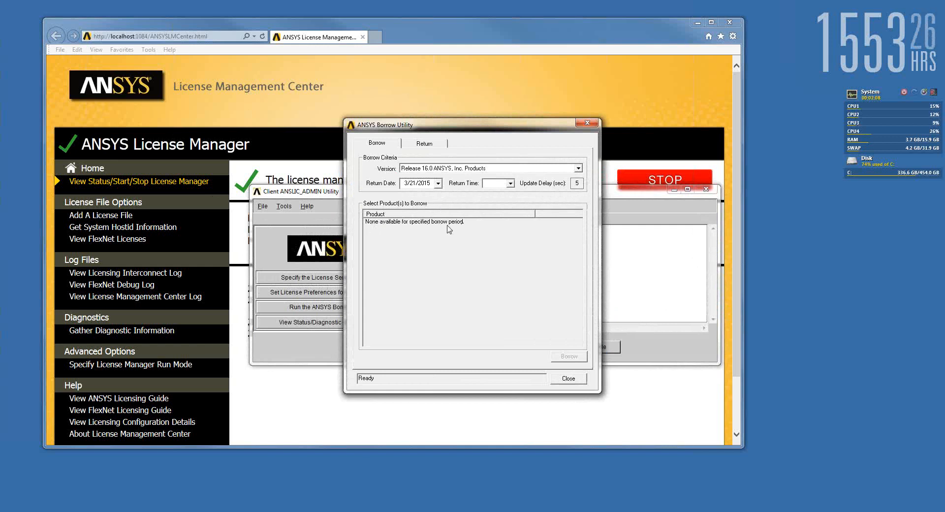
pyautogui.click(424, 145)
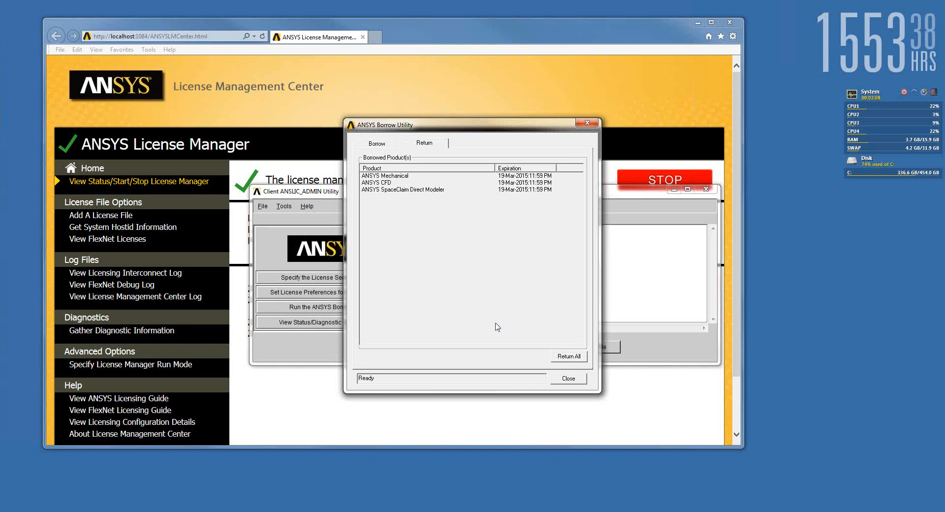
pyautogui.click(569, 358)
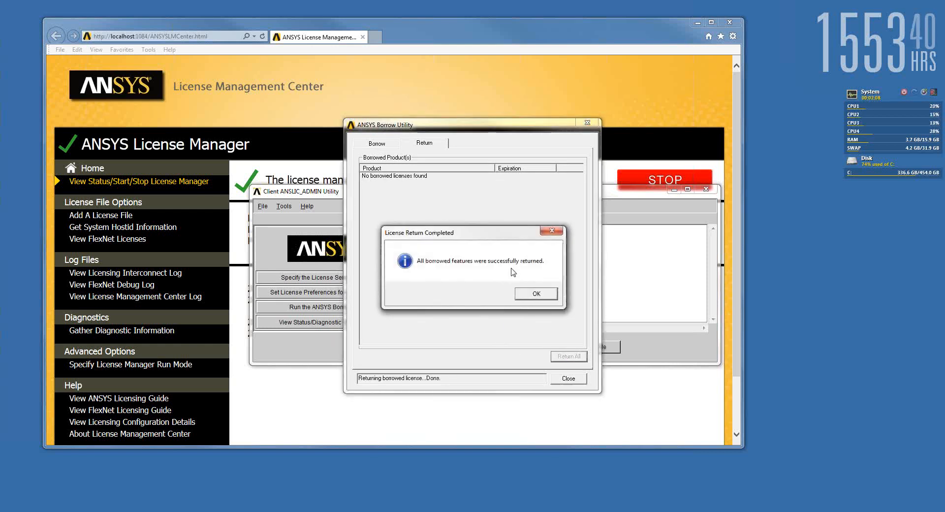
pyautogui.click(536, 294)
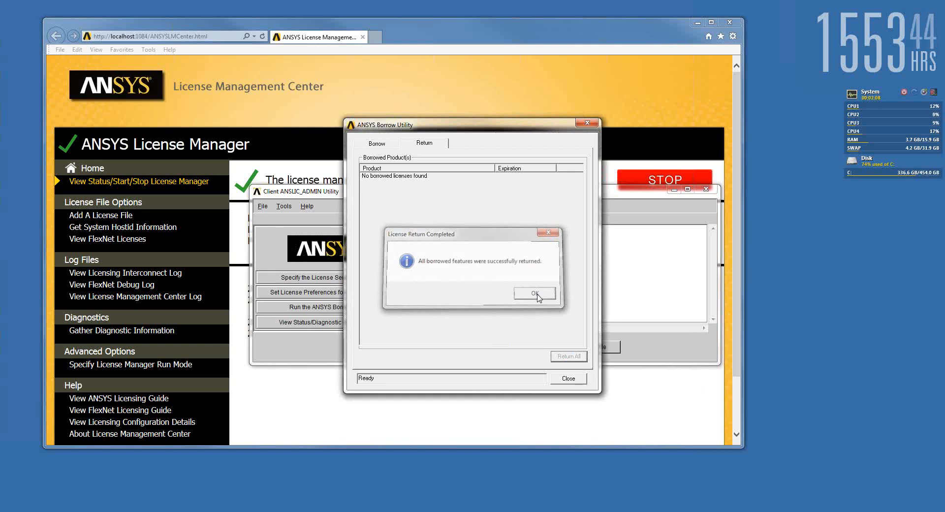
pyautogui.click(568, 379)
pyautogui.click(391, 322)
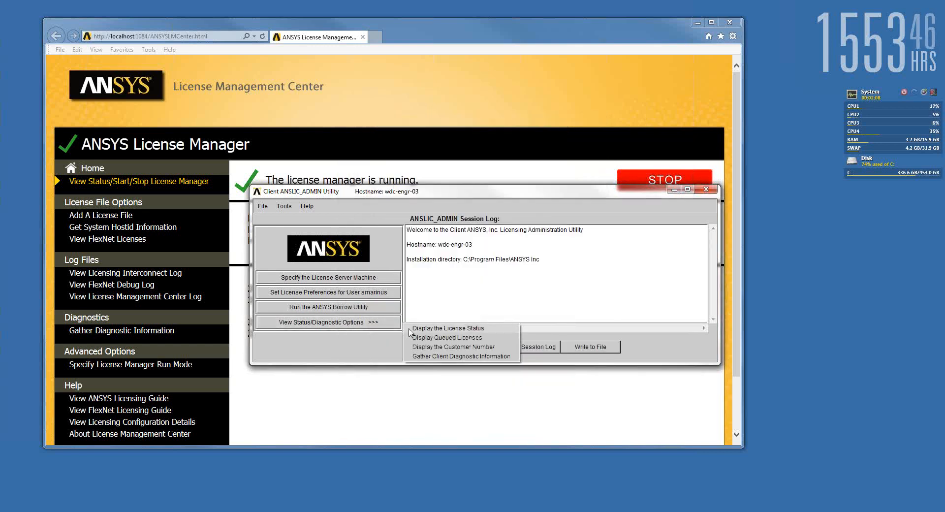
pyautogui.click(443, 327)
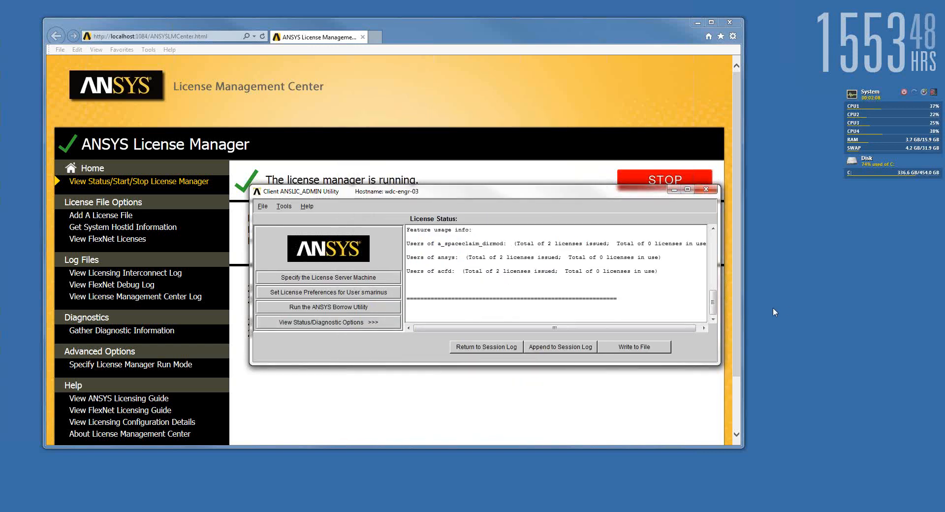